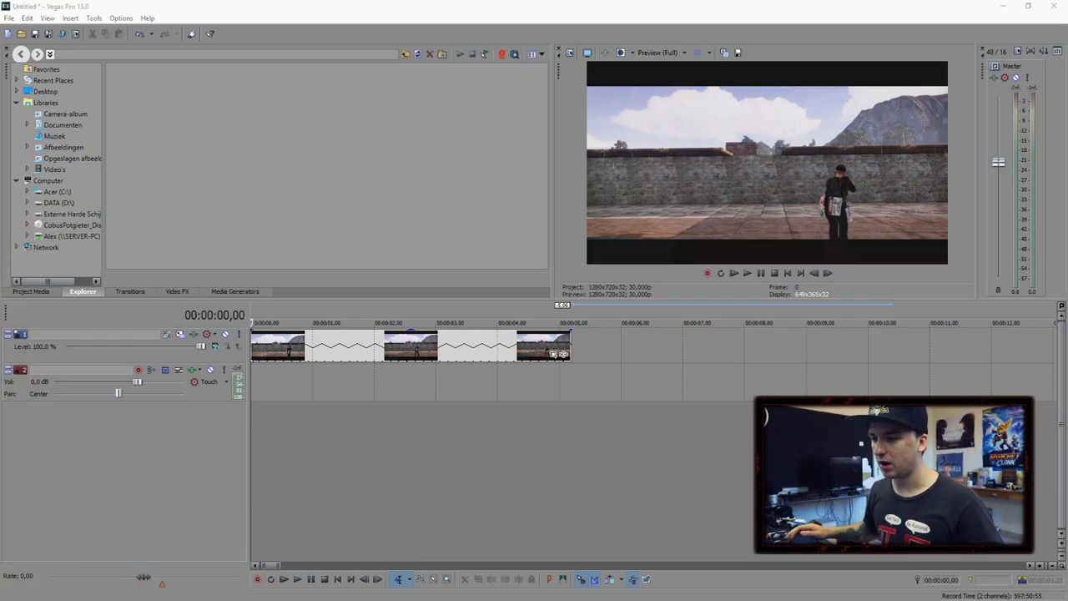
Play the game clip from the start a few times to preview the footage.
{"action": "scroll", "coordinate": [770, 393], "scroll_direction": "down", "scroll_amount": 2}
{"action": "scroll", "coordinate": [421, 343], "scroll_direction": "up", "scroll_amount": 1}
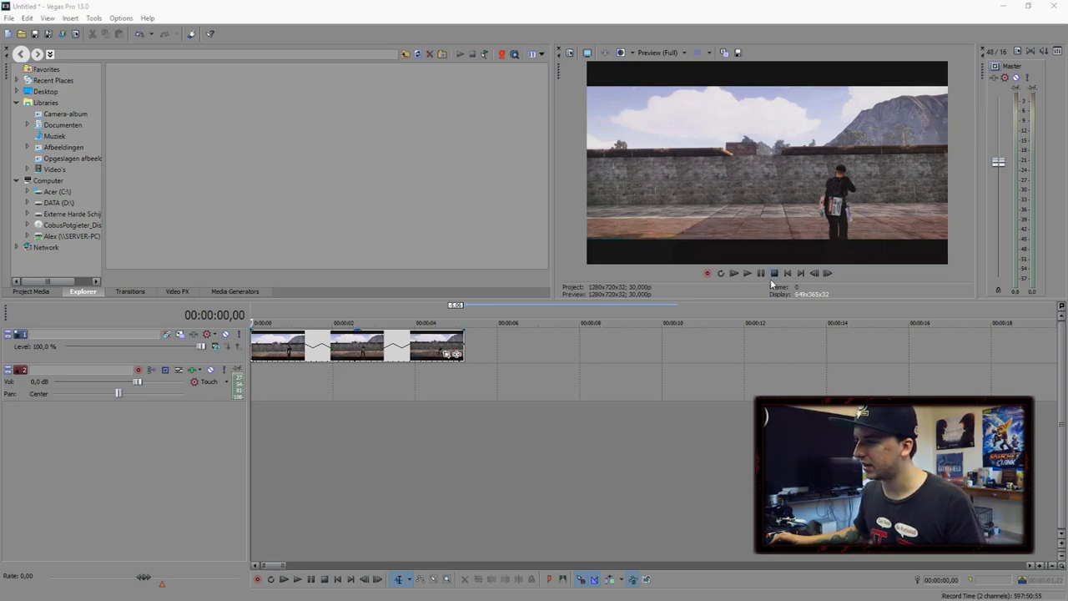
{"action": "key", "text": "space"}
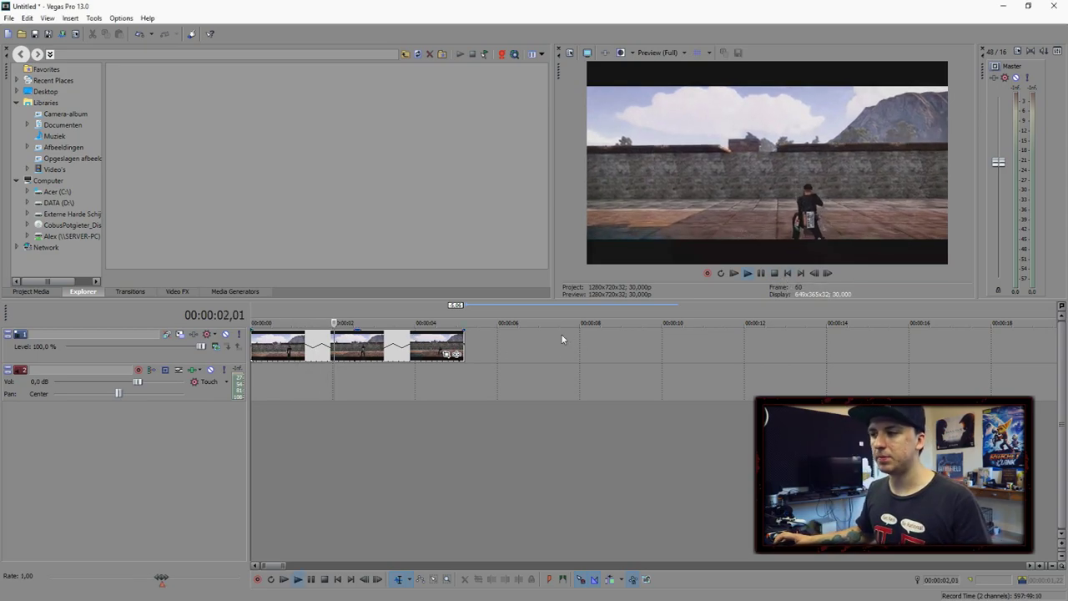
{"action": "key", "text": "space"}
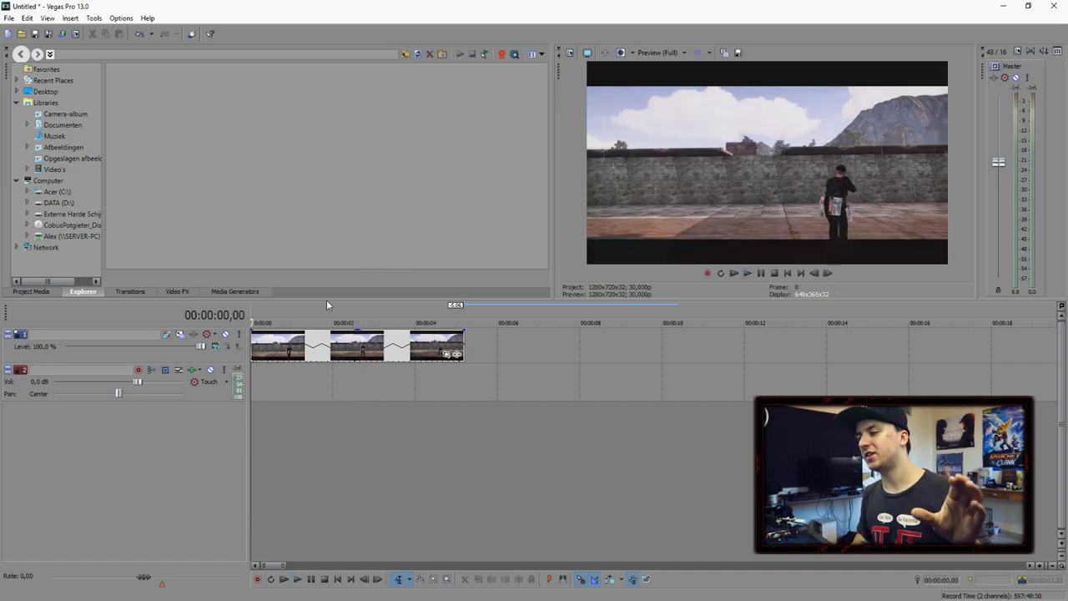
{"action": "key", "text": "space"}
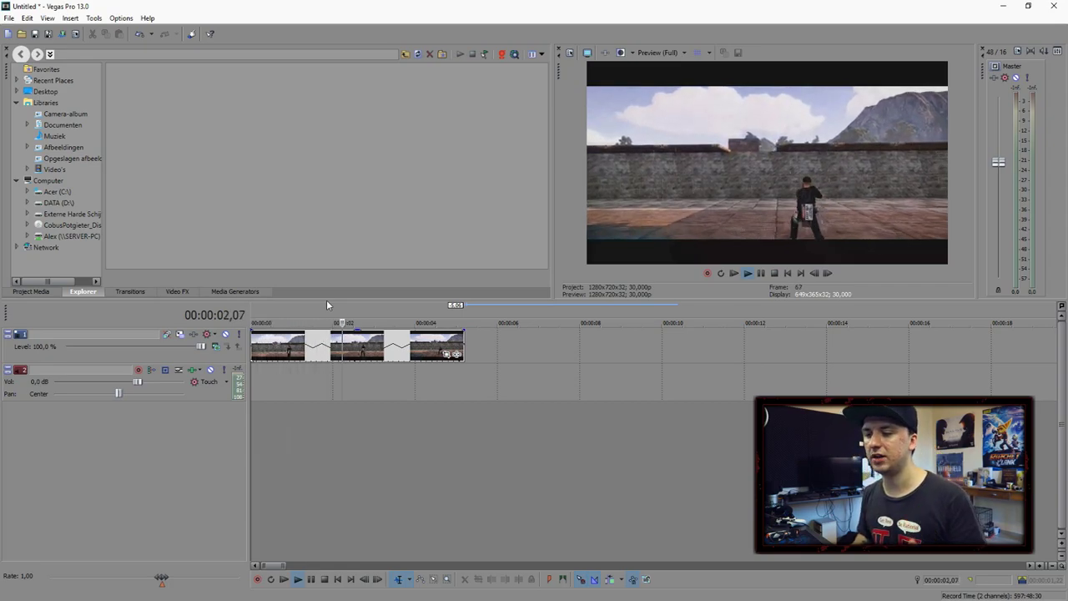
{"action": "key", "text": "space"}
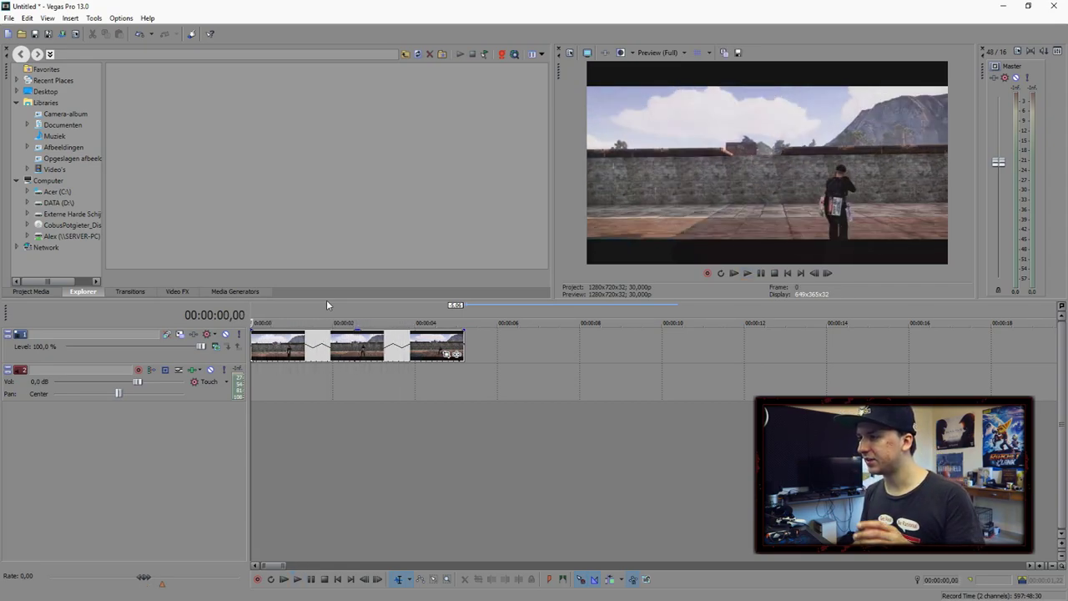
{"action": "key", "text": "space"}
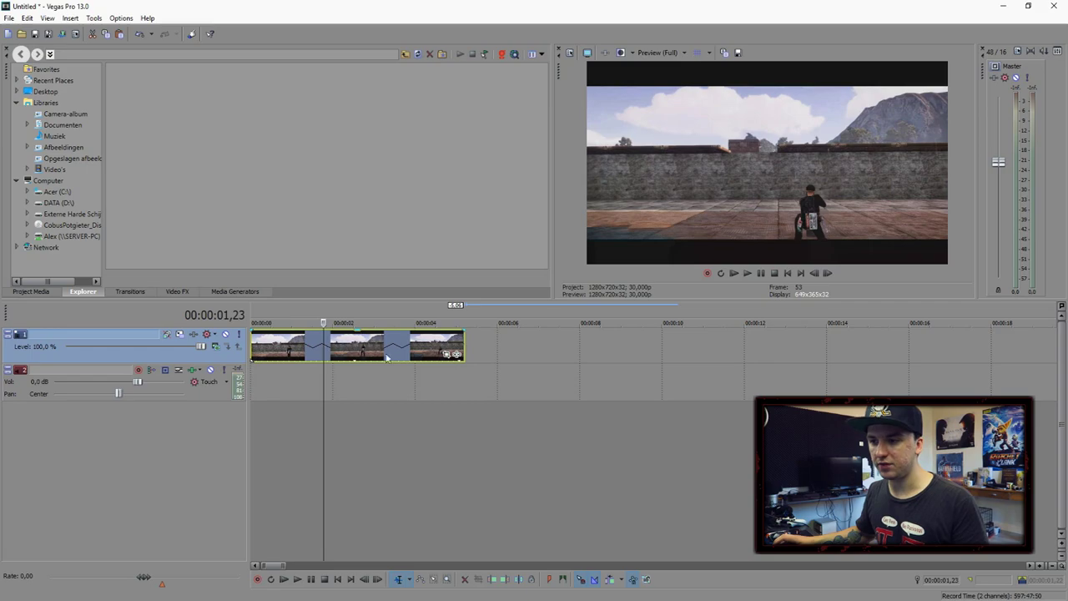
Insert a video track with a Titles & Text (Default) event at 0 reading 'Sony Vegas'.
{"action": "right_click", "coordinate": [485, 347]}
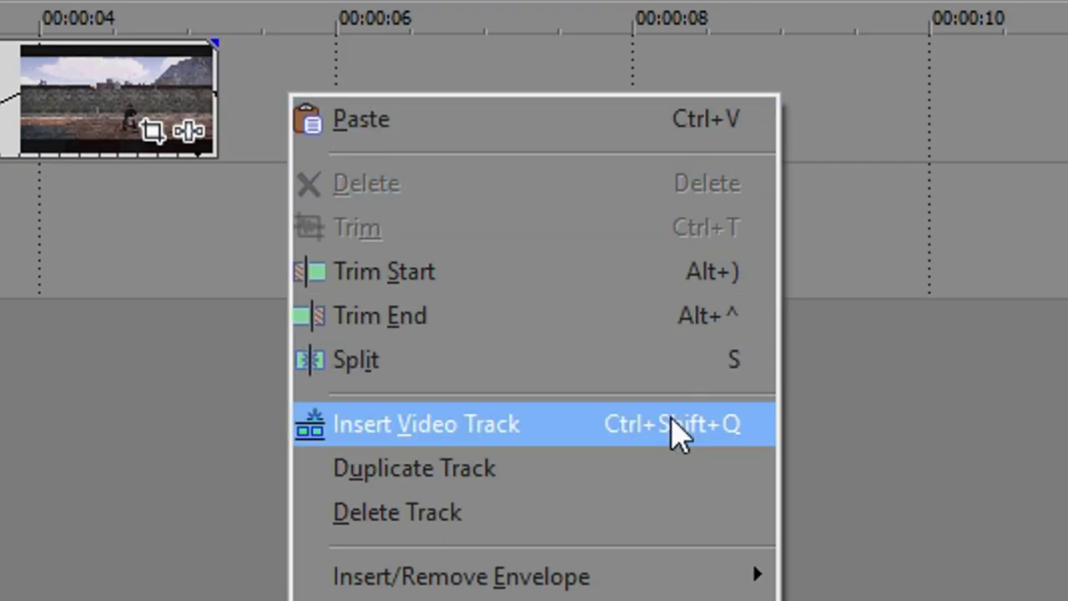
{"action": "left_click", "coordinate": [584, 436]}
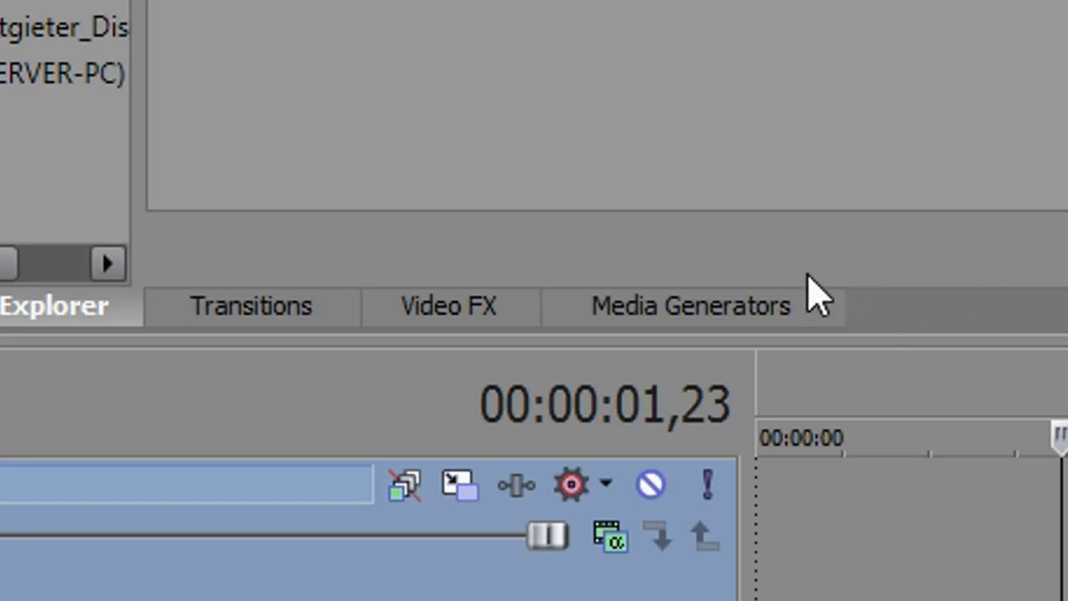
{"action": "left_click", "coordinate": [735, 306]}
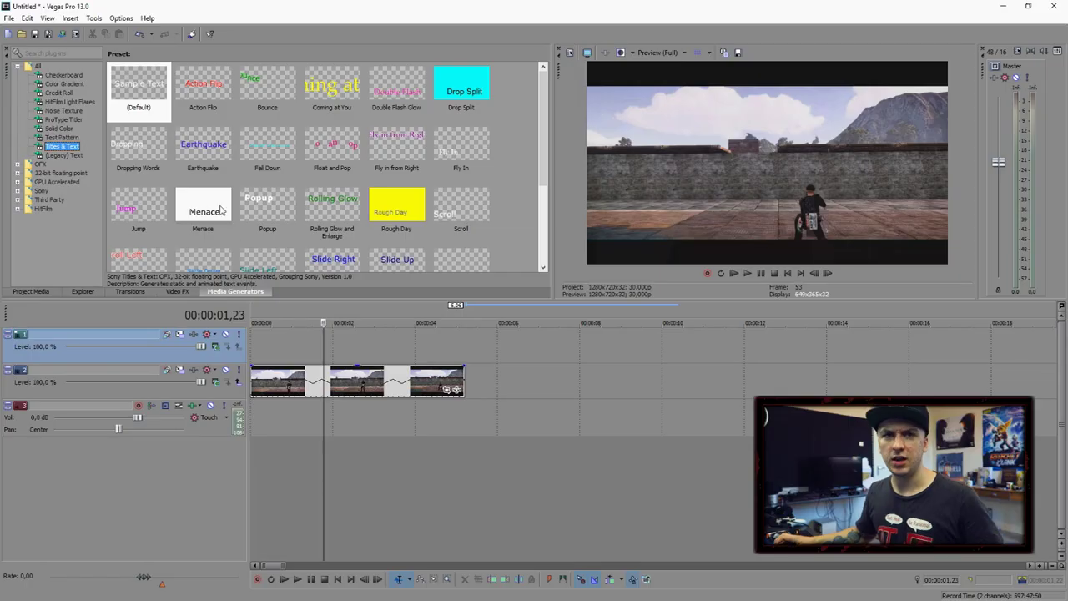
{"action": "left_click_drag", "start_coordinate": [144, 81], "coordinate": [367, 344]}
{"action": "left_click_drag", "start_coordinate": [326, 132], "coordinate": [422, 383]}
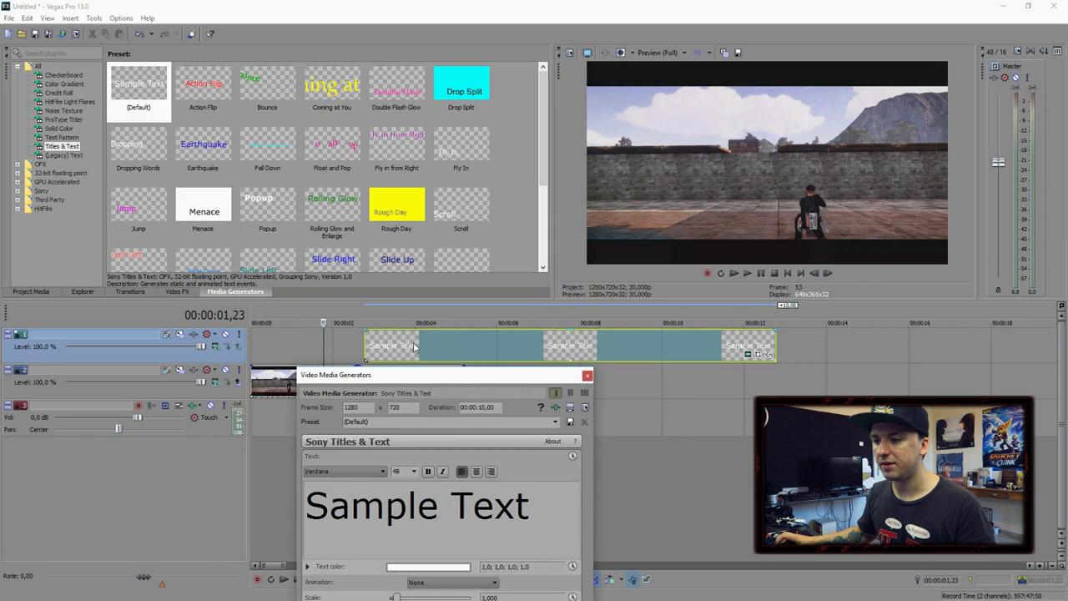
{"action": "left_click_drag", "start_coordinate": [414, 347], "coordinate": [294, 344]}
{"action": "left_click_drag", "start_coordinate": [385, 383], "coordinate": [494, 356]}
{"action": "type", "text": "Sony Vegas"}
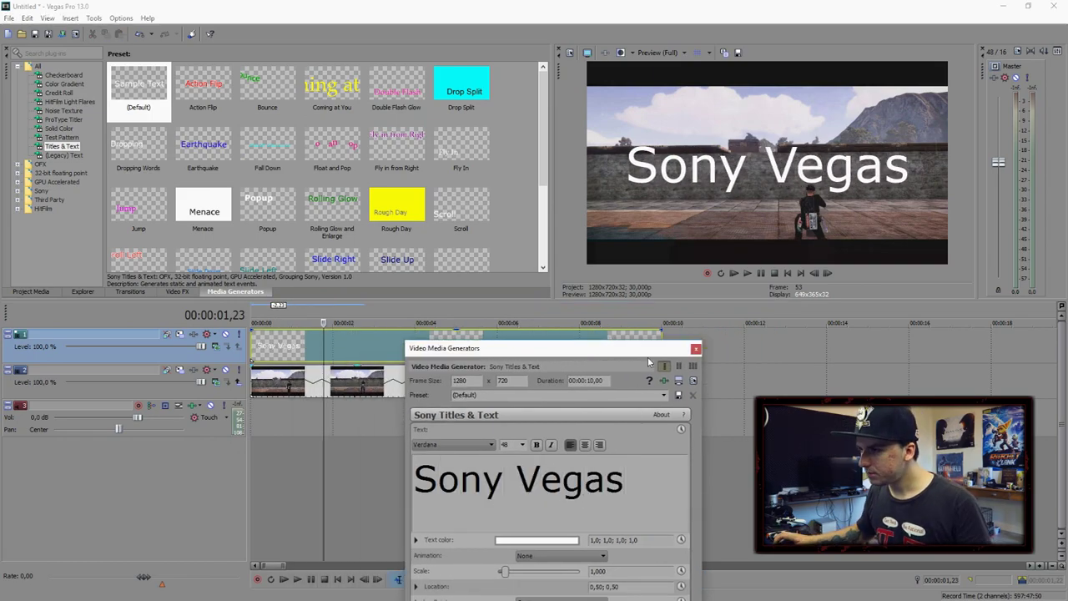
From the project start, use Track Motion to scale the title to 660.89×371.75 and shift it left.
{"action": "left_click", "coordinate": [788, 273]}
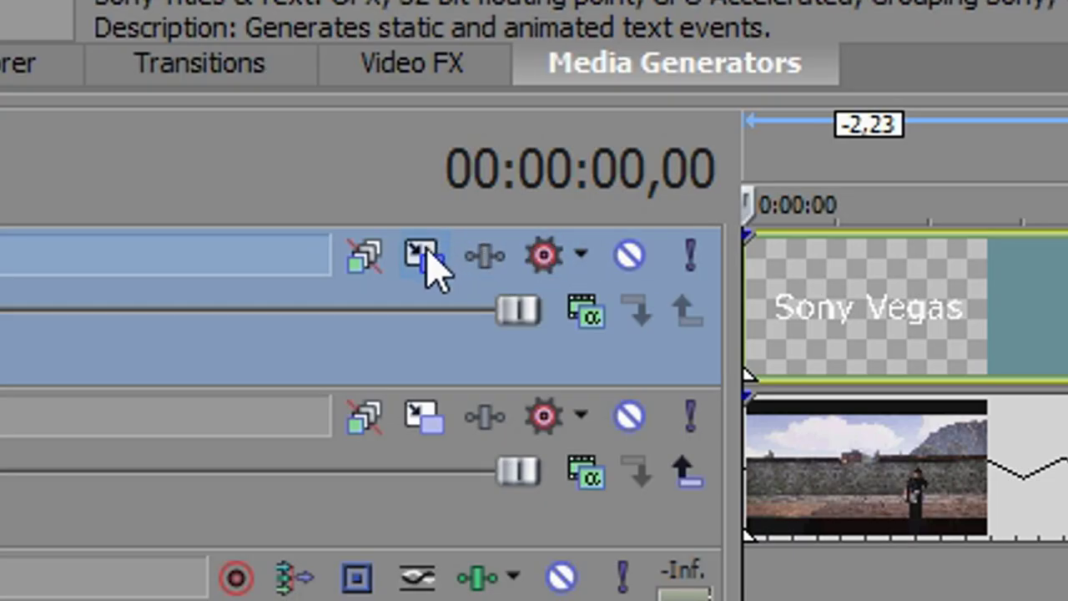
{"action": "left_click", "coordinate": [428, 265]}
{"action": "left_click_drag", "start_coordinate": [553, 199], "coordinate": [471, 275]}
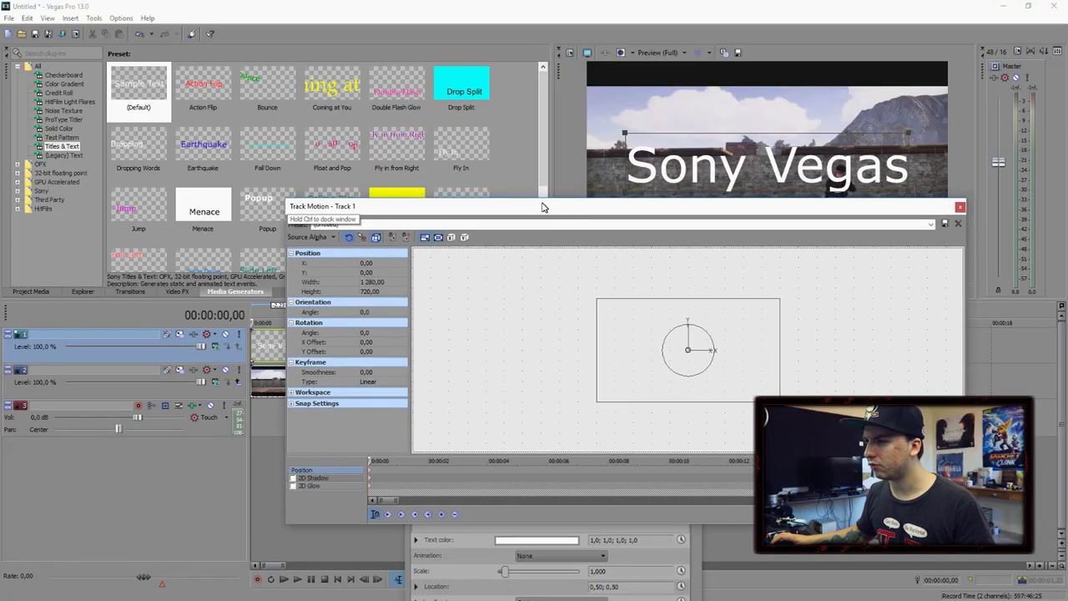
{"action": "left_click_drag", "start_coordinate": [674, 392], "coordinate": [549, 405]}
{"action": "scroll", "coordinate": [601, 415], "scroll_direction": "up", "scroll_amount": 4}
{"action": "left_click_drag", "start_coordinate": [481, 283], "coordinate": [603, 268]}
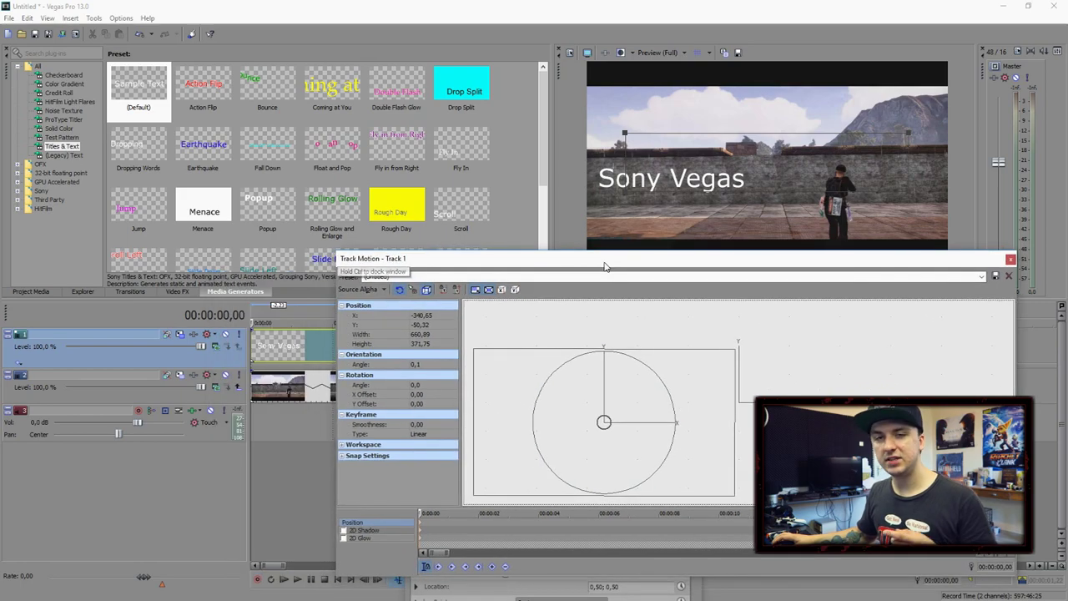
Set the title's track motion to 3D Source Alpha and tilt the frame in the Perspective view.
{"action": "left_click", "coordinate": [364, 290]}
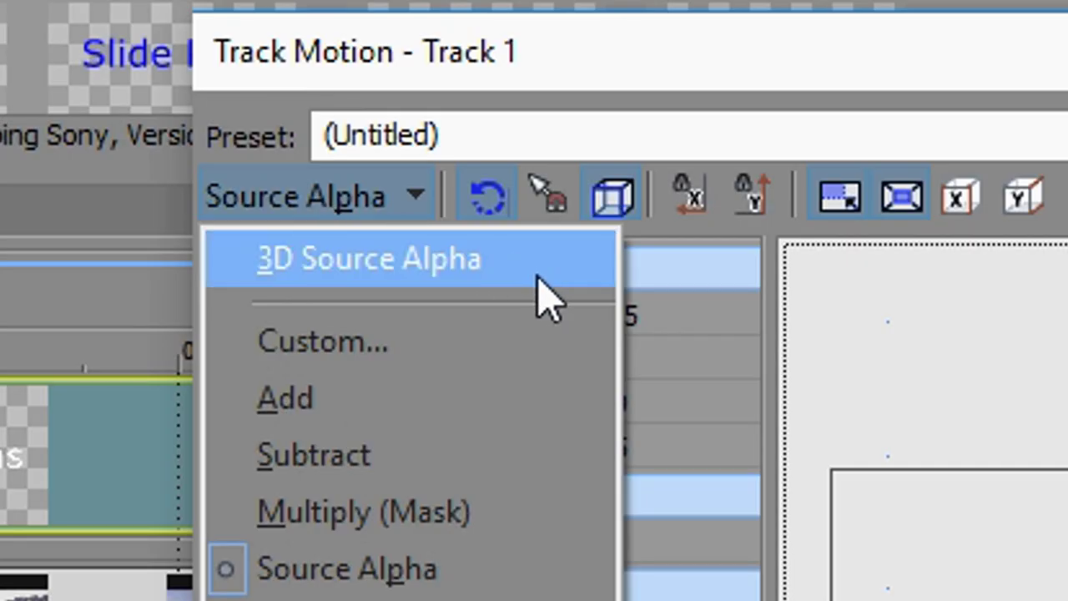
{"action": "left_click", "coordinate": [537, 281]}
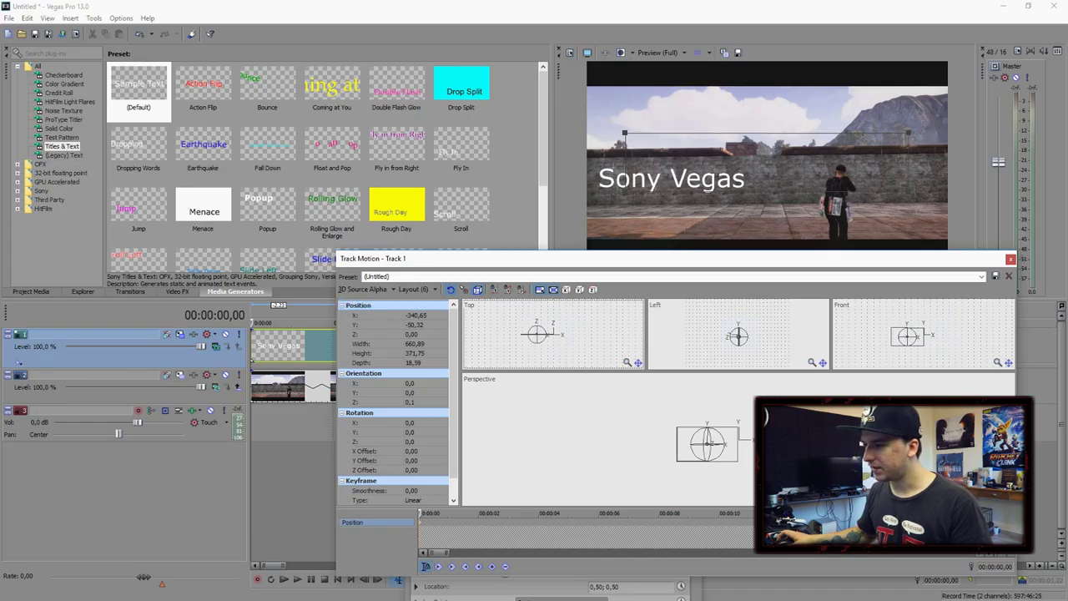
{"action": "scroll", "coordinate": [671, 432], "scroll_direction": "up", "scroll_amount": 3}
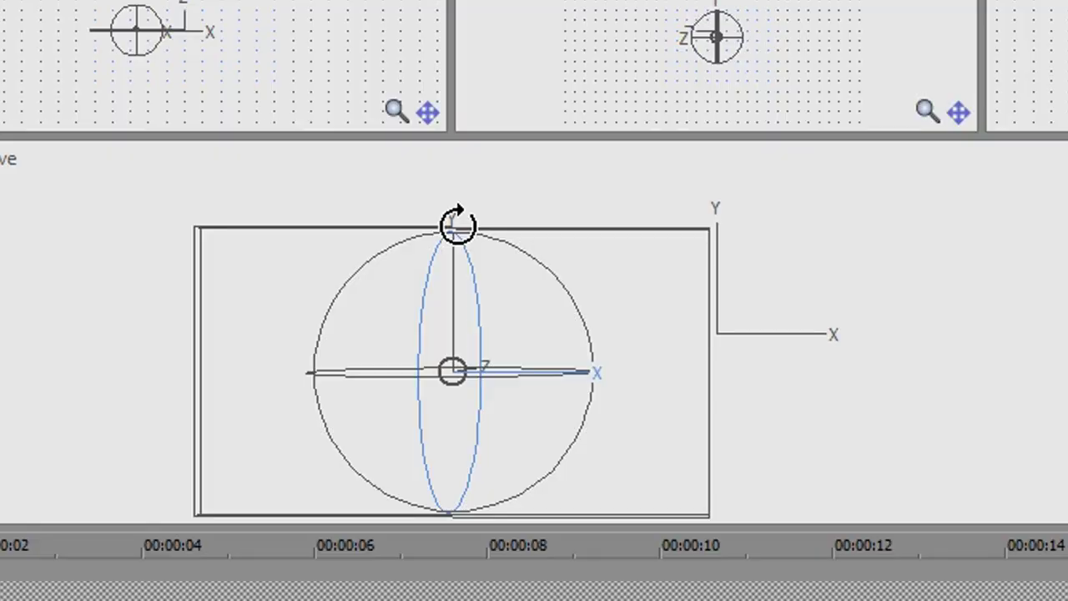
{"action": "left_click_drag", "start_coordinate": [649, 402], "coordinate": [655, 421]}
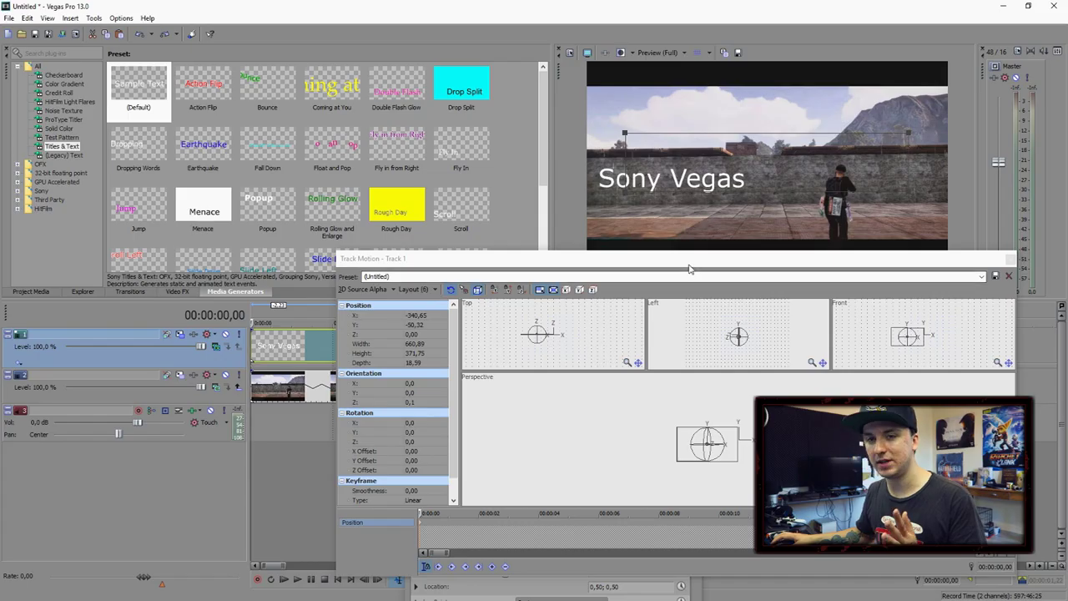
{"action": "left_click_drag", "start_coordinate": [688, 255], "coordinate": [694, 153]}
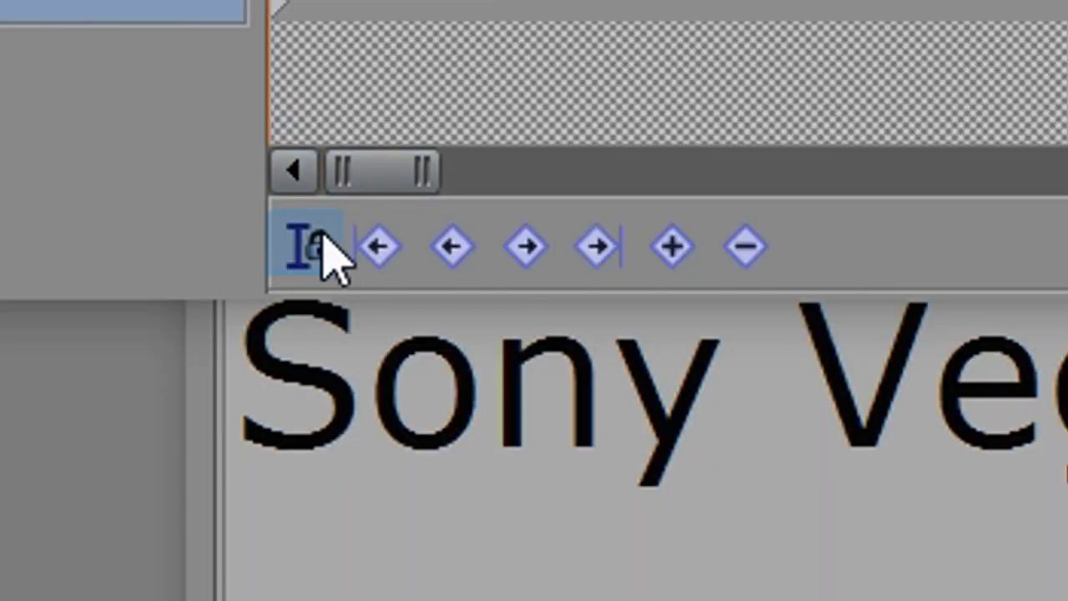
Keyframe the title's early frames, moving it up-left and then left to follow the wall.
{"action": "left_click", "coordinate": [322, 242]}
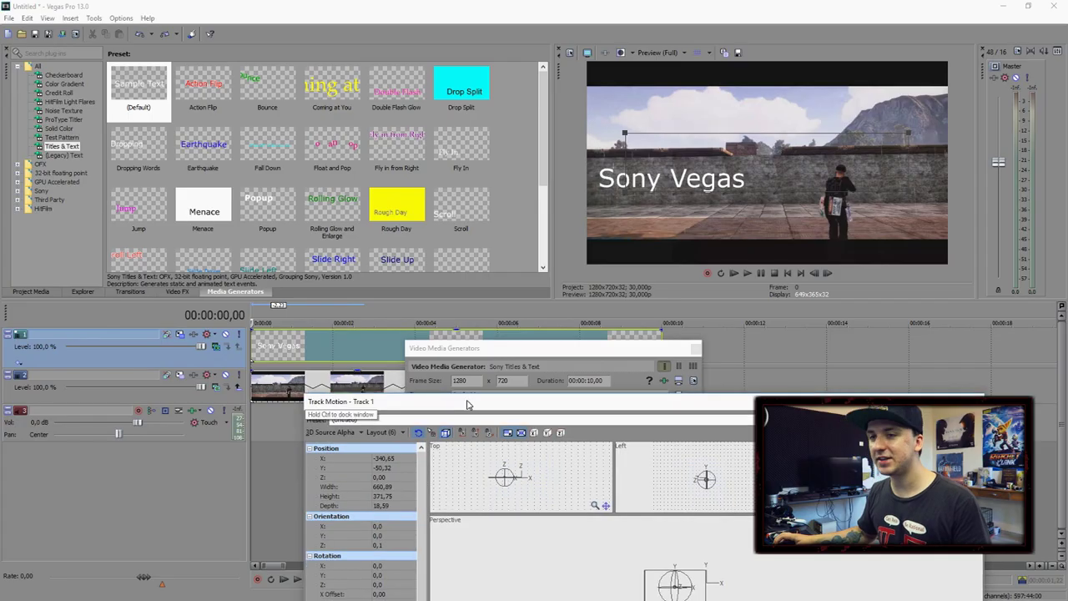
{"action": "left_click_drag", "start_coordinate": [467, 402], "coordinate": [465, 377]}
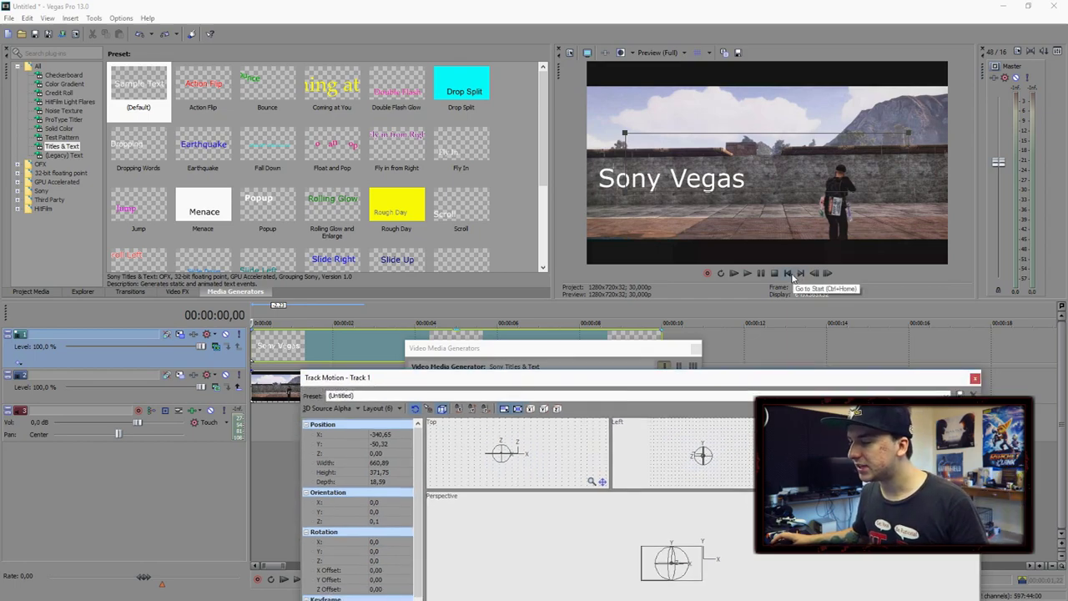
{"action": "left_click_drag", "start_coordinate": [661, 388], "coordinate": [651, 302]}
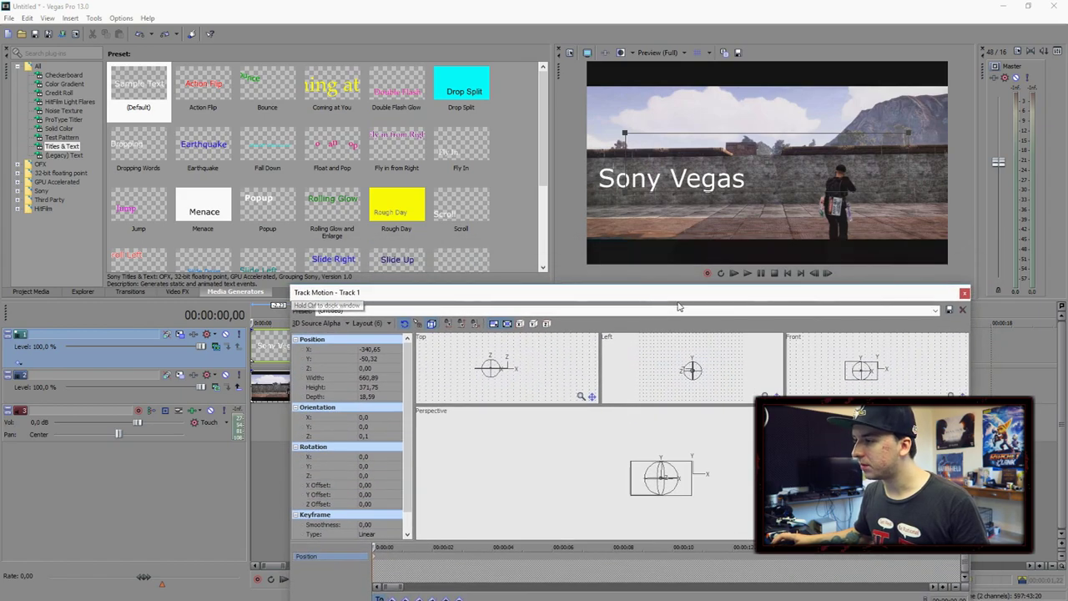
{"action": "left_click", "coordinate": [828, 273]}
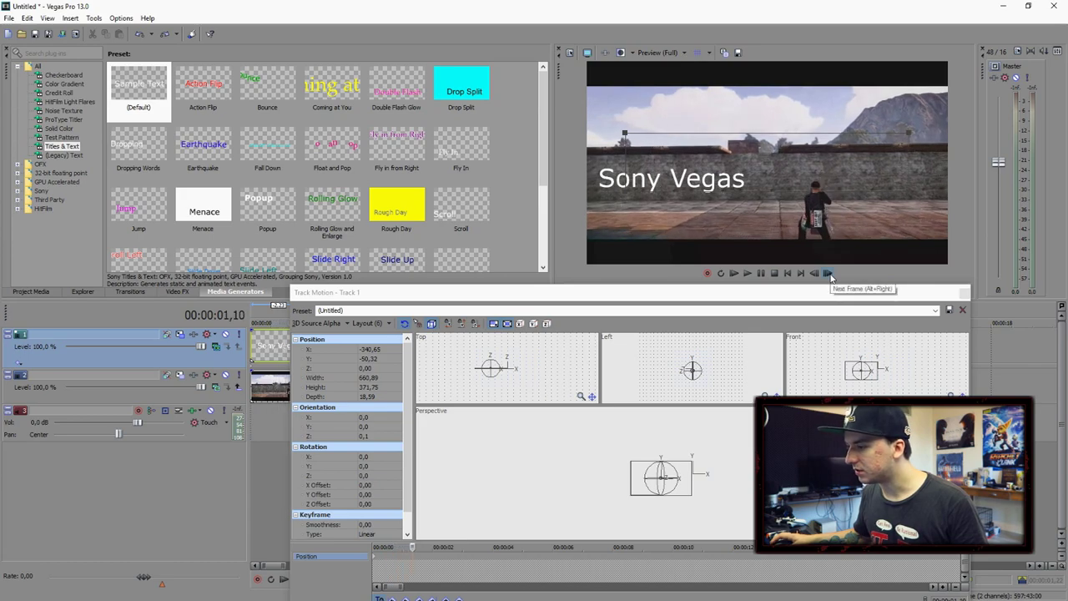
{"action": "scroll", "coordinate": [618, 462], "scroll_direction": "up", "scroll_amount": 4}
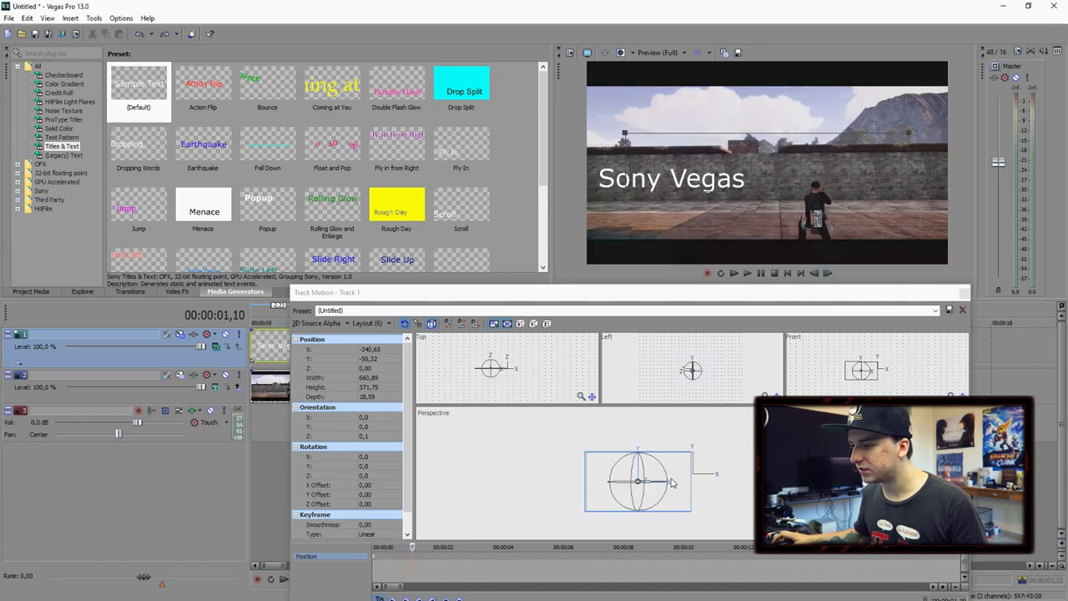
{"action": "left_click", "coordinate": [630, 445]}
{"action": "scroll", "coordinate": [630, 445], "scroll_direction": "up", "scroll_amount": 1}
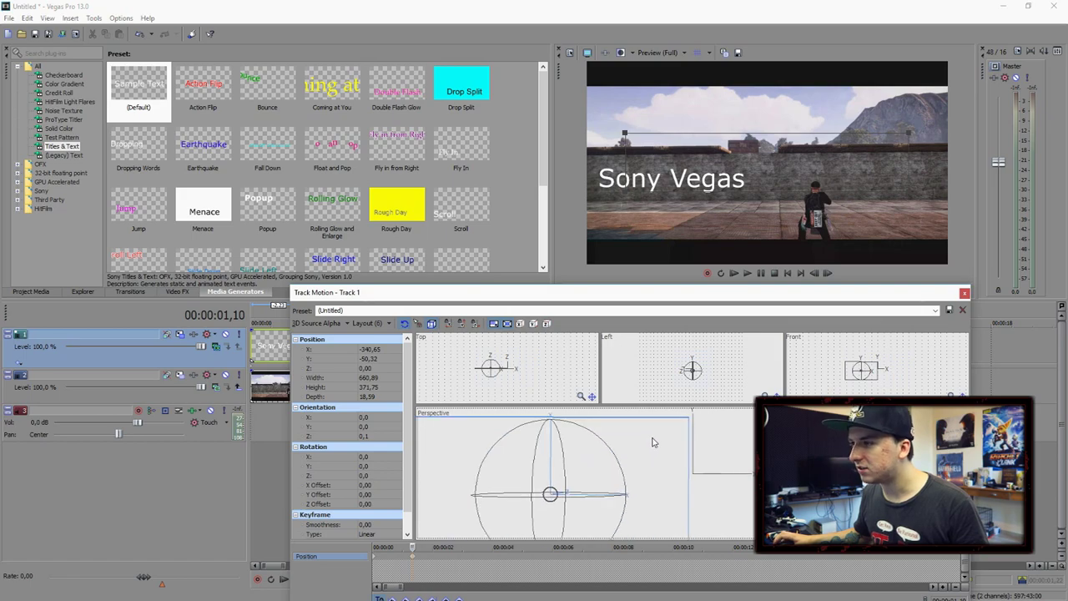
{"action": "left_click_drag", "start_coordinate": [629, 445], "coordinate": [618, 450]}
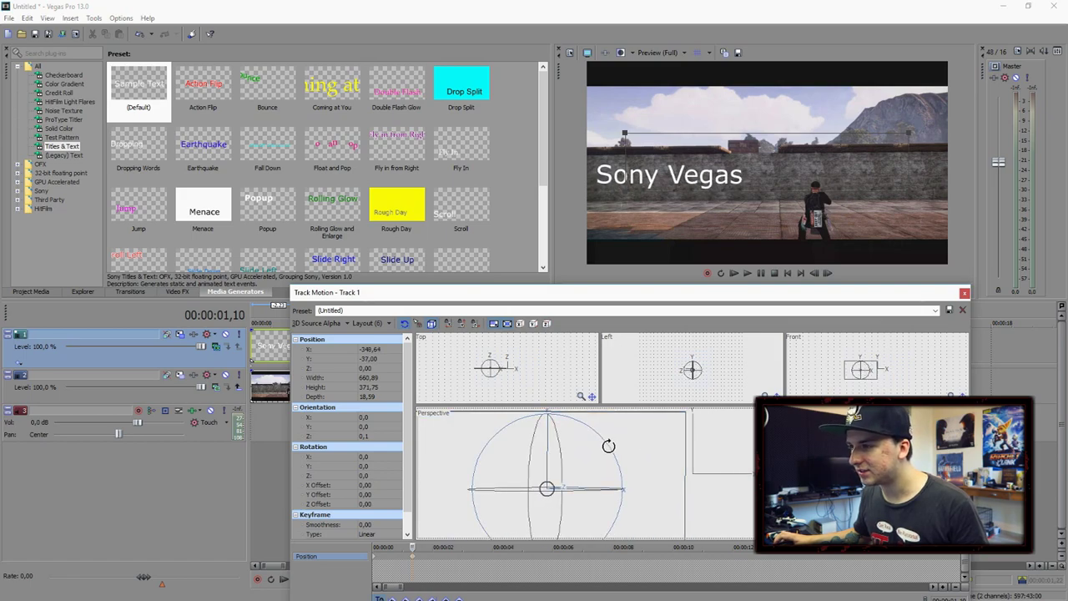
{"action": "left_click_drag", "start_coordinate": [544, 443], "coordinate": [519, 448]}
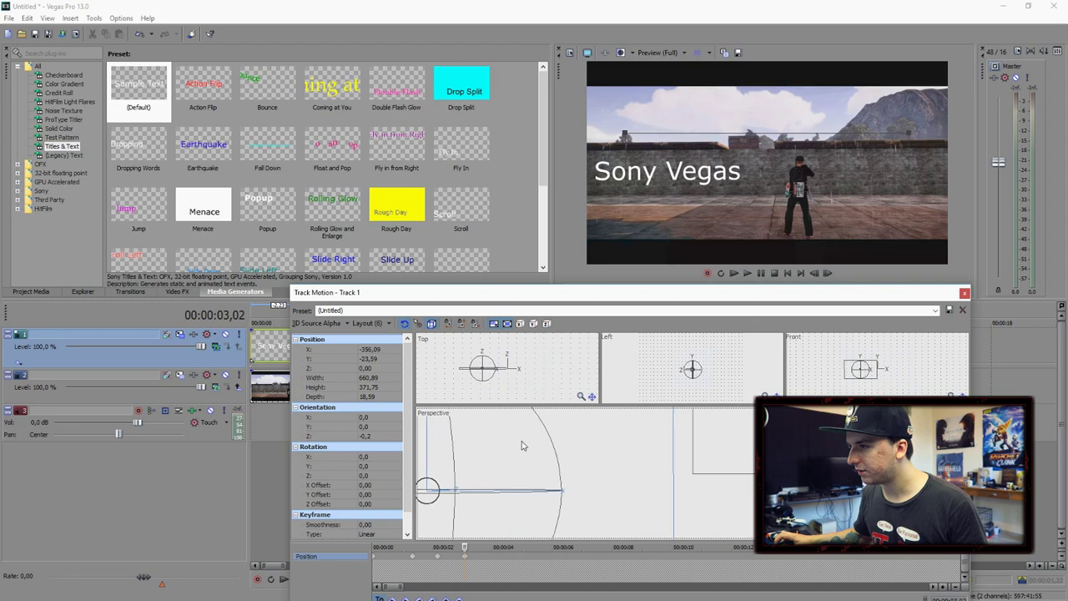
At later frames, raise the title and shrink it to 570.36×324.20 by 00:00:05,05.
{"action": "left_click", "coordinate": [827, 273]}
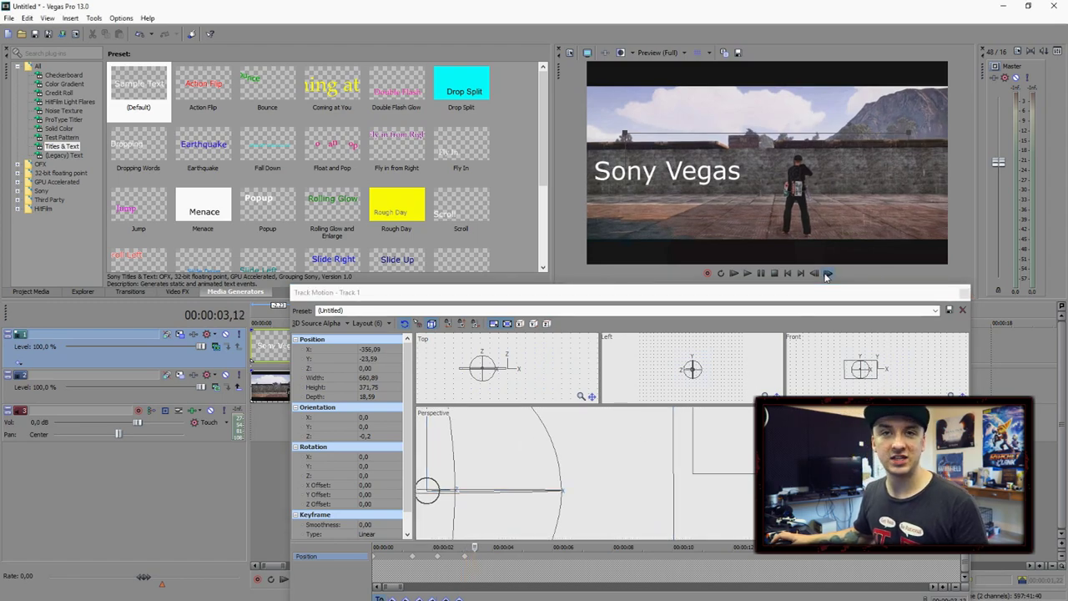
{"action": "left_click", "coordinate": [491, 450]}
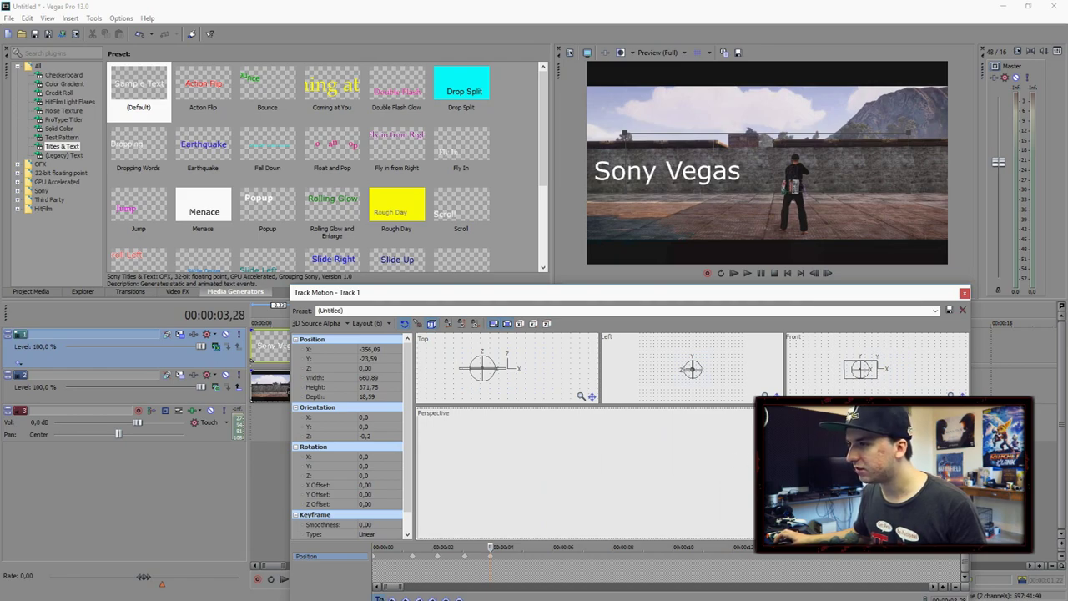
{"action": "left_click_drag", "start_coordinate": [490, 451], "coordinate": [494, 438]}
{"action": "left_click", "coordinate": [828, 273]}
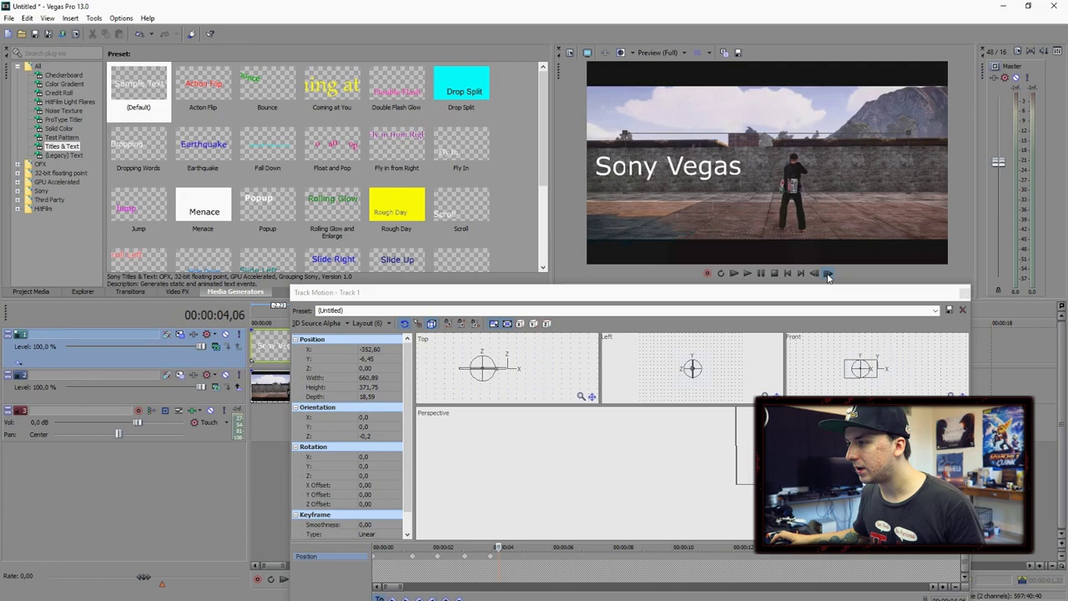
{"action": "left_click_drag", "start_coordinate": [834, 468], "coordinate": [823, 464]}
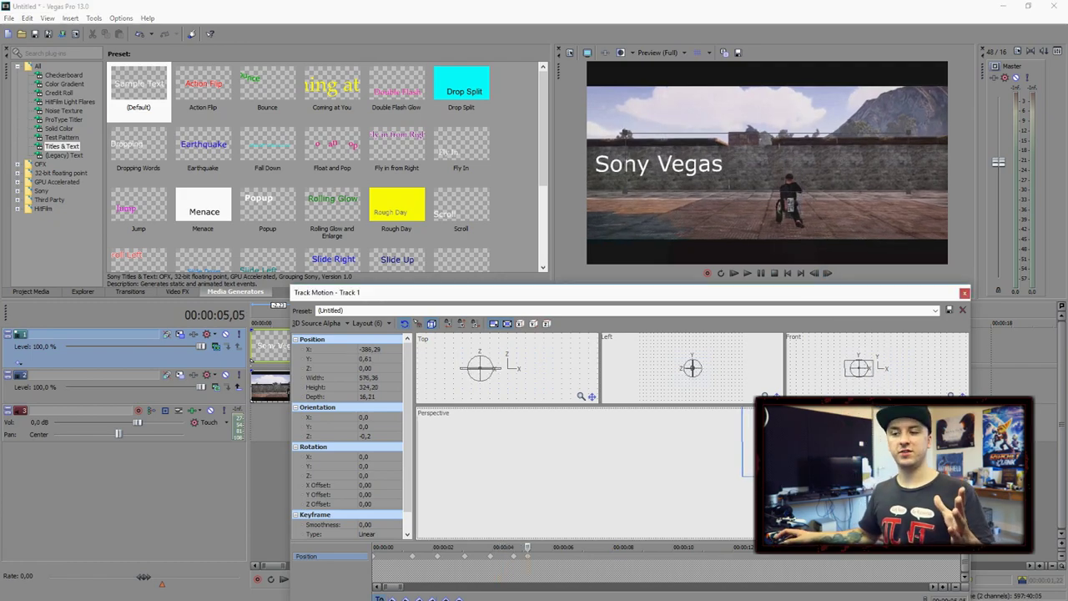
Close Track Motion, return to the start, and step frame by frame to confirm the title tracks the wall.
{"action": "left_click", "coordinate": [964, 294]}
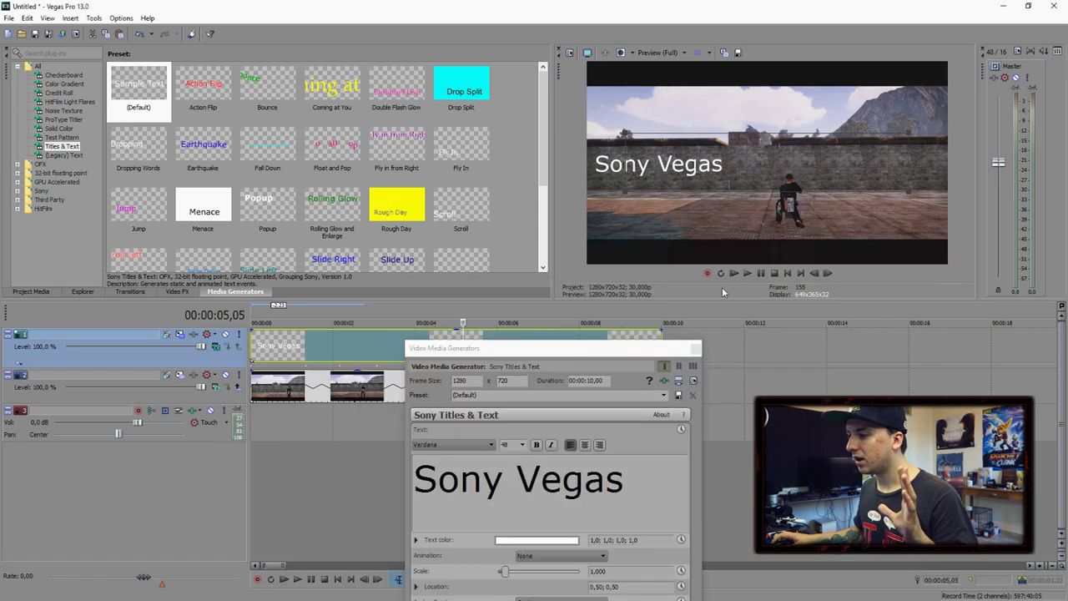
{"action": "left_click", "coordinate": [786, 278]}
{"action": "scroll", "coordinate": [608, 352], "scroll_direction": "up", "scroll_amount": 4}
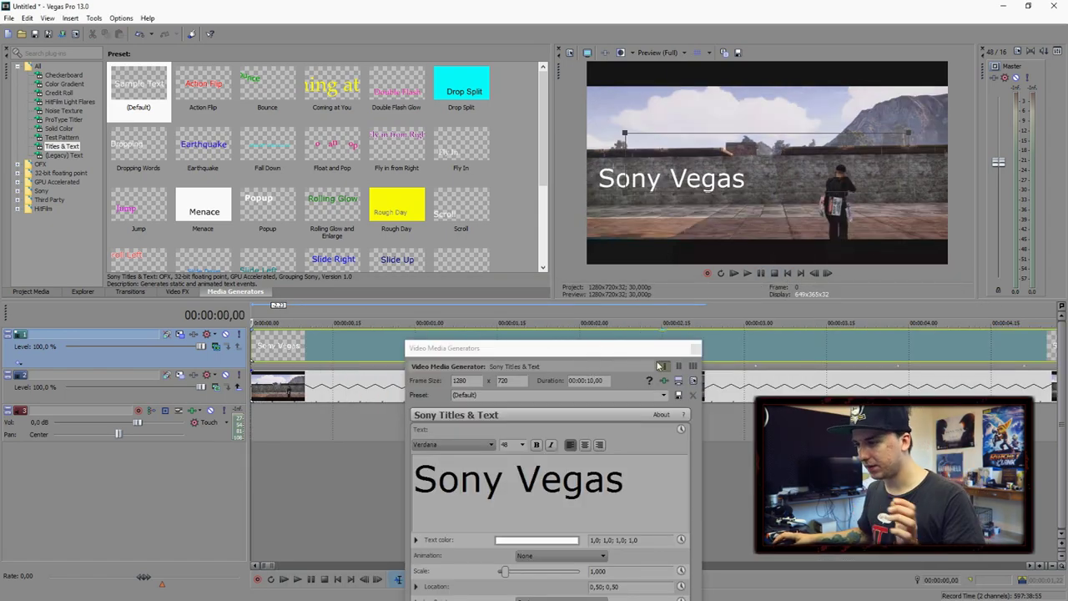
{"action": "left_click", "coordinate": [828, 276]}
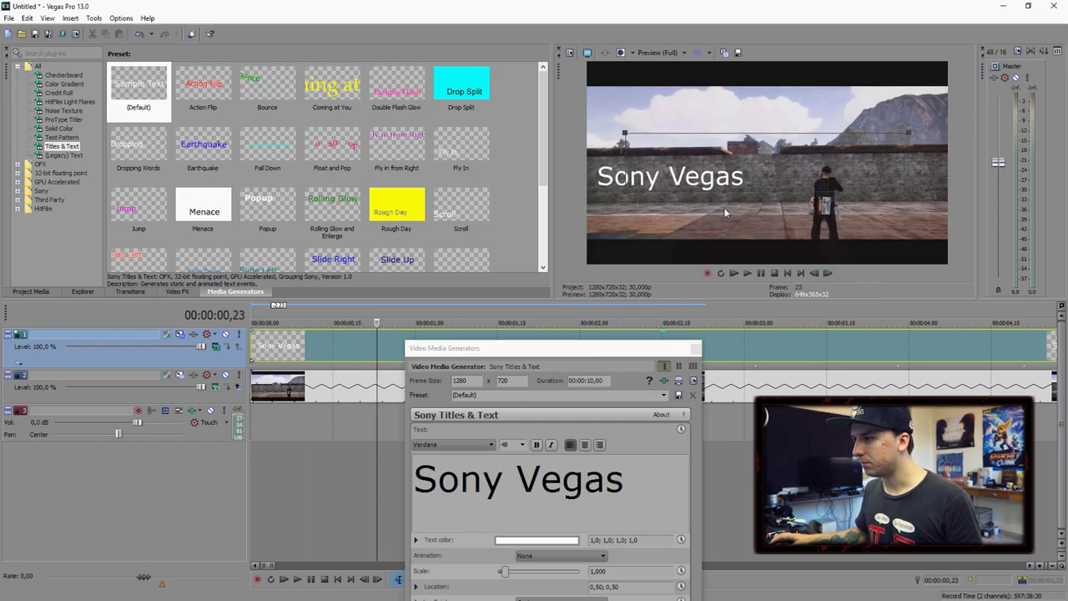
{"action": "left_click", "coordinate": [830, 275]}
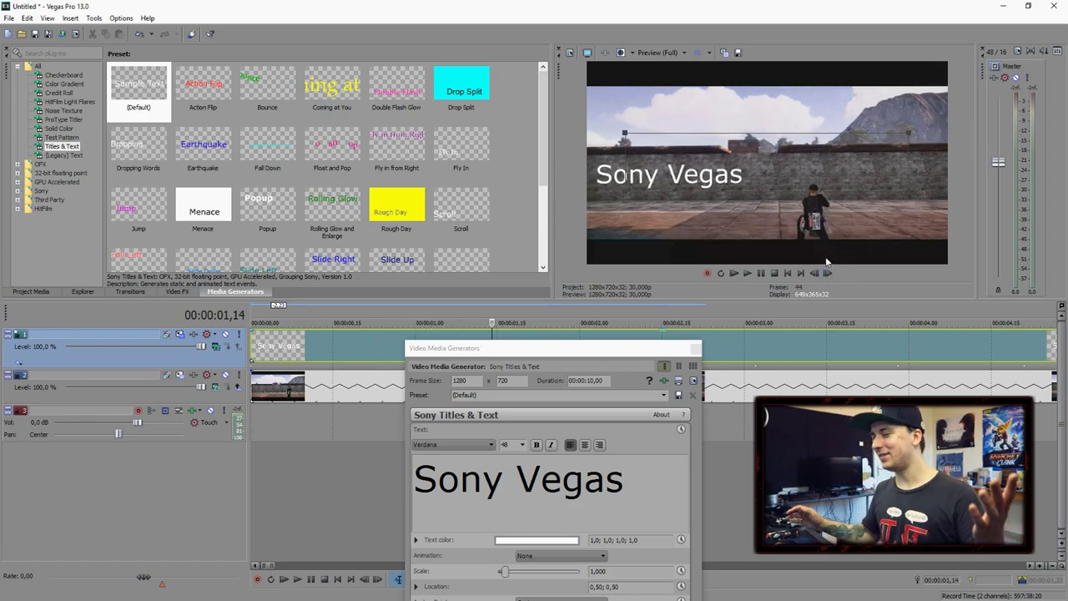
Close the Video Media Generators settings and reopen the title track's Track Motion, zooming its view.
{"action": "left_click", "coordinate": [694, 350]}
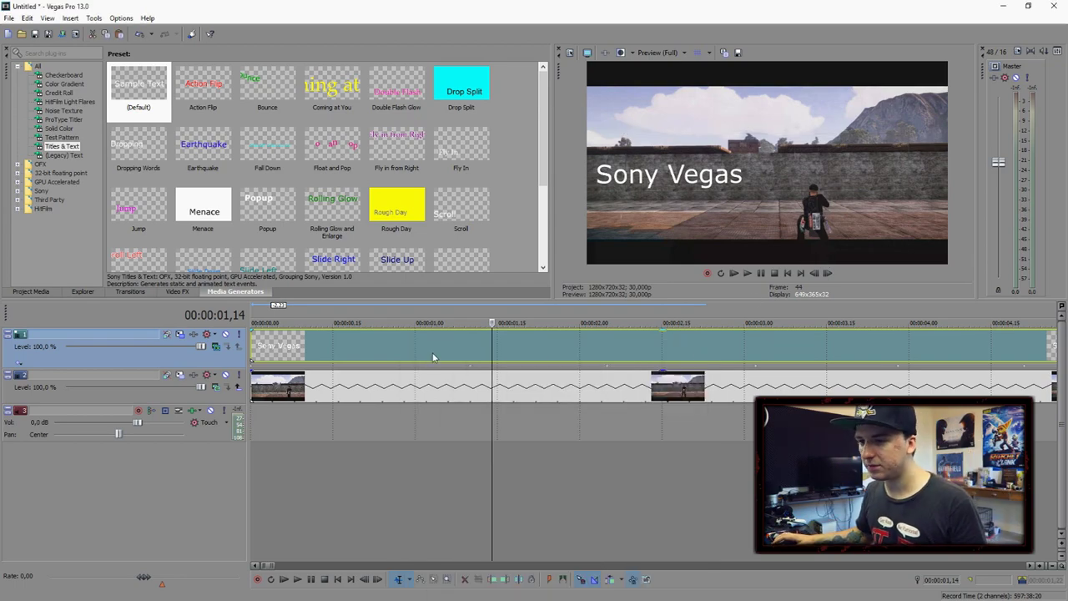
{"action": "left_click", "coordinate": [178, 335]}
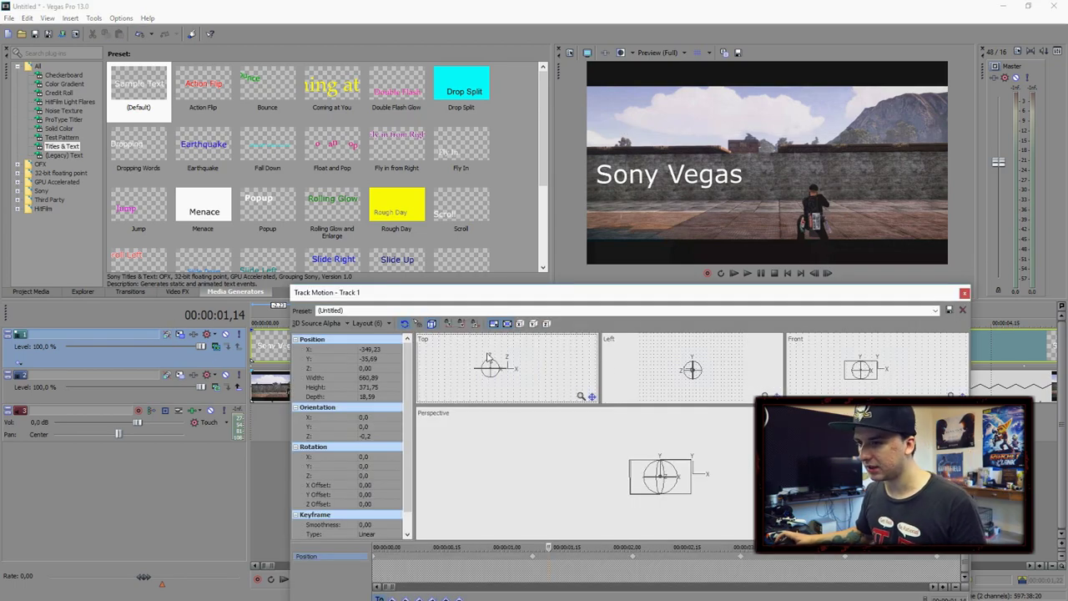
{"action": "scroll", "coordinate": [647, 465], "scroll_direction": "up", "scroll_amount": 3}
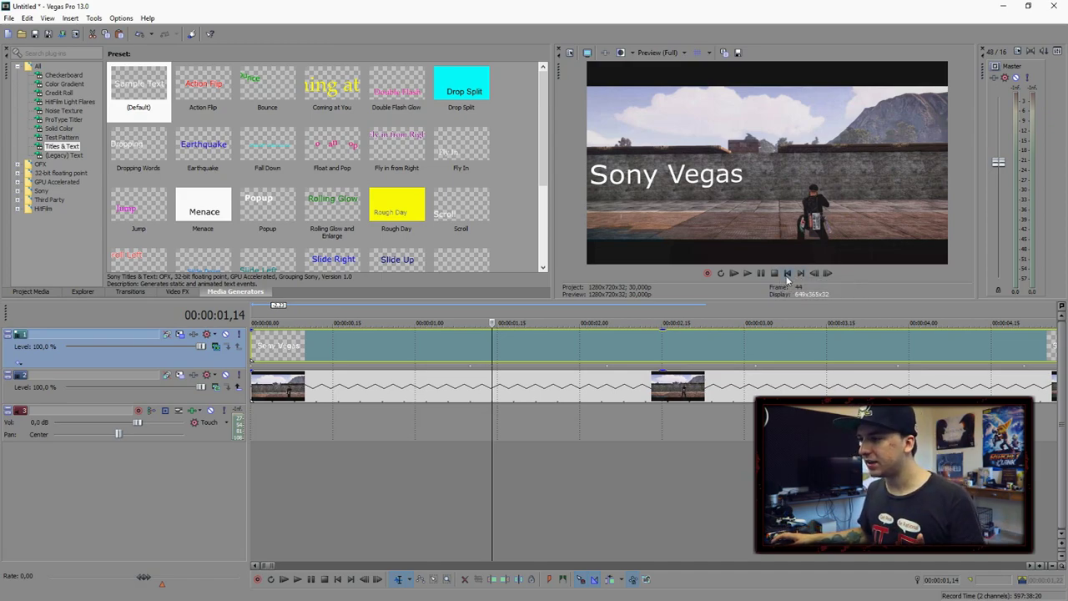
Move the cursor back to 00:00:00,00 with Go to Start.
{"action": "left_click", "coordinate": [787, 278]}
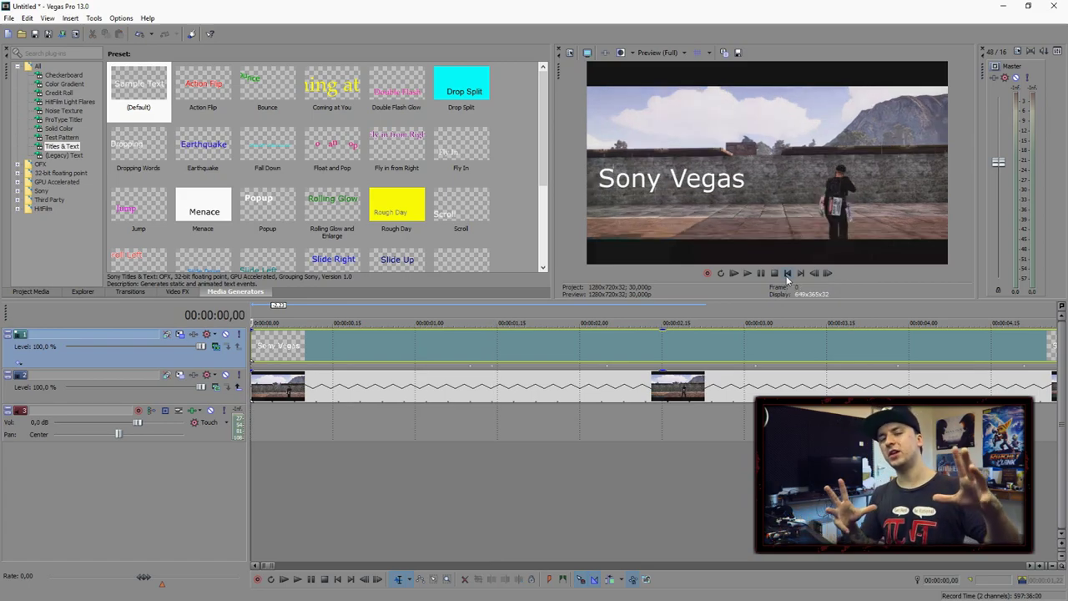